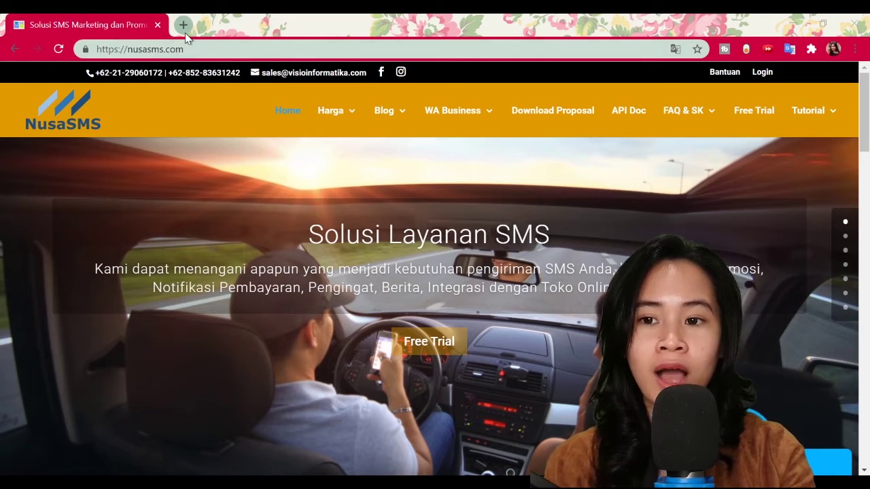
Open WA Blast's Professional WA page at app.nusasms.com and look through its contact and group recipient options
click(188, 54)
text(http://app.nusasms.com/)
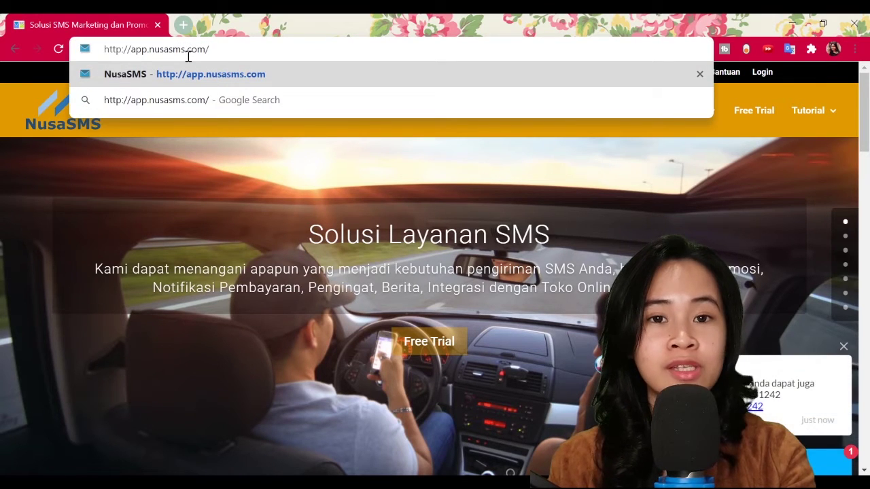
key(Return)
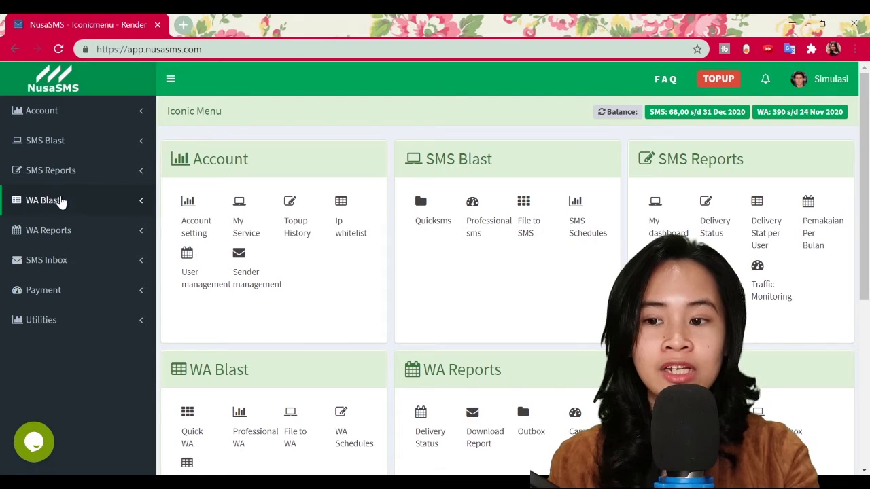
click(58, 200)
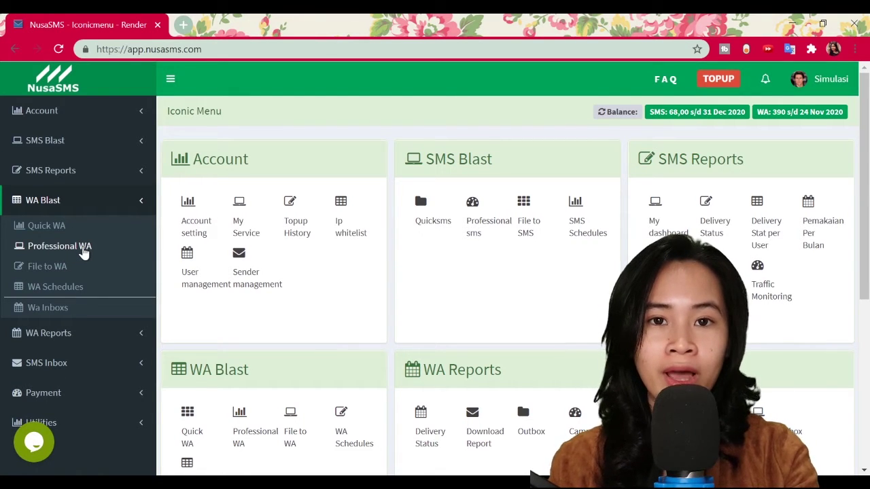
click(60, 246)
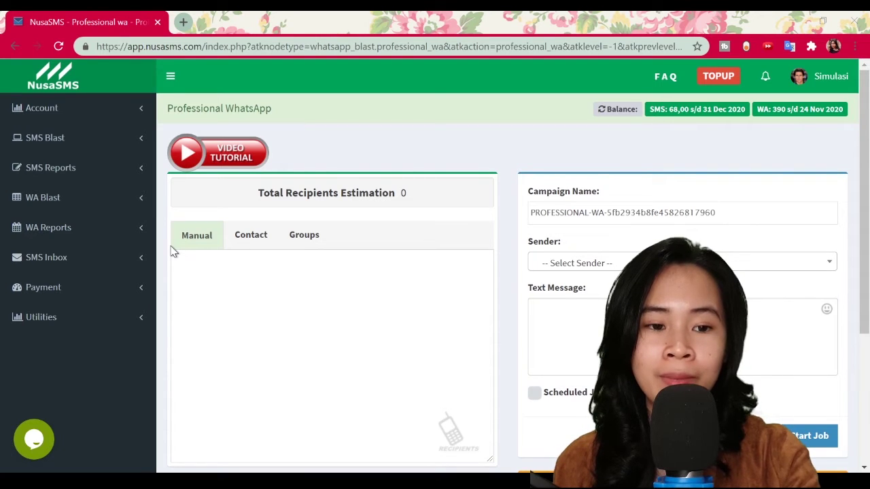
click(249, 237)
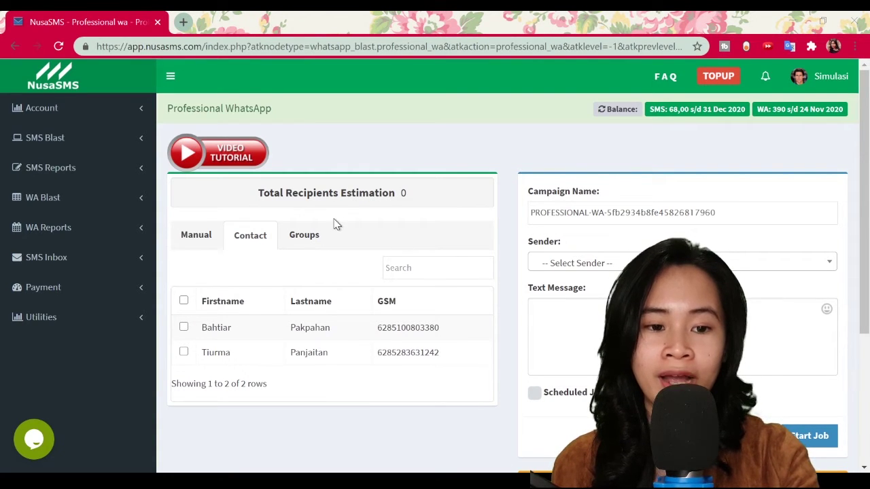
click(299, 234)
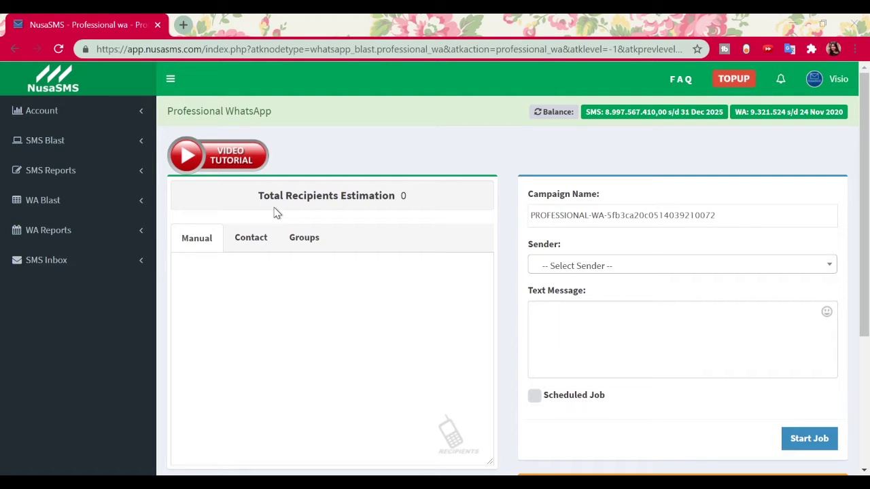
Paste two recipient phone numbers into the manual recipient list
click(224, 291)
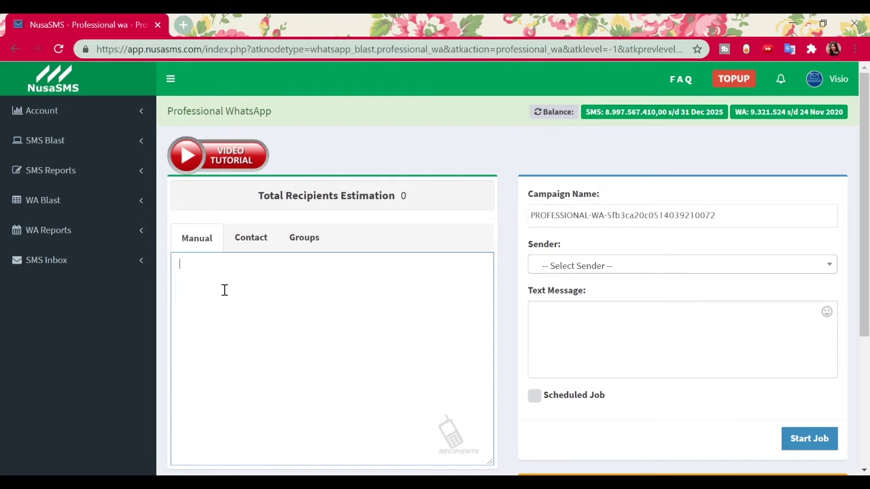
key(ctrl+v)
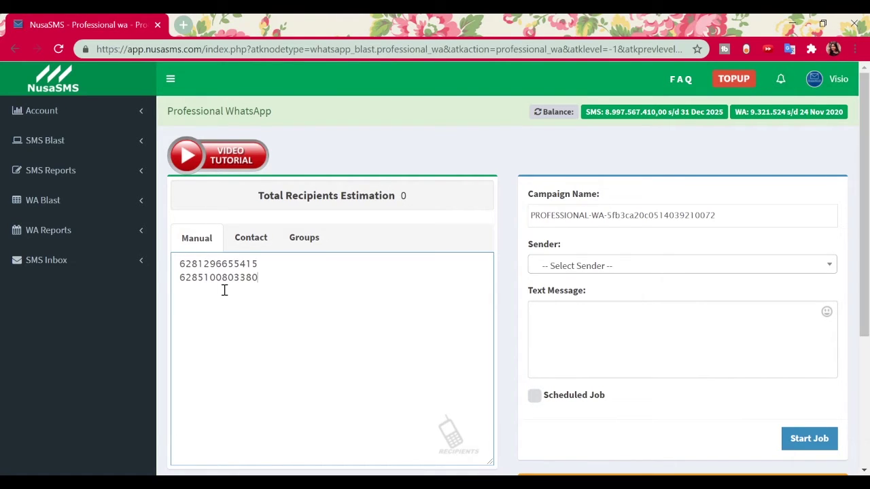
Select the third through tenth contacts on the first page of the contact list as recipients
click(246, 242)
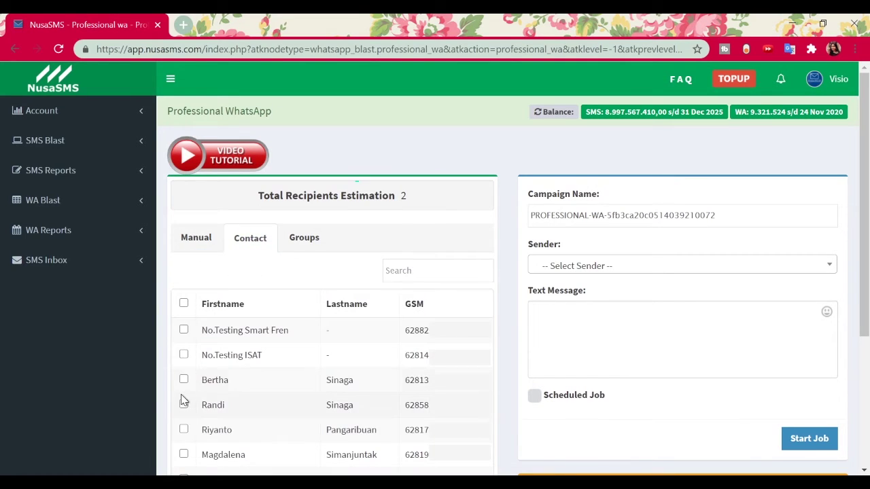
scroll(183, 400, down, 1)
click(183, 299)
click(183, 325)
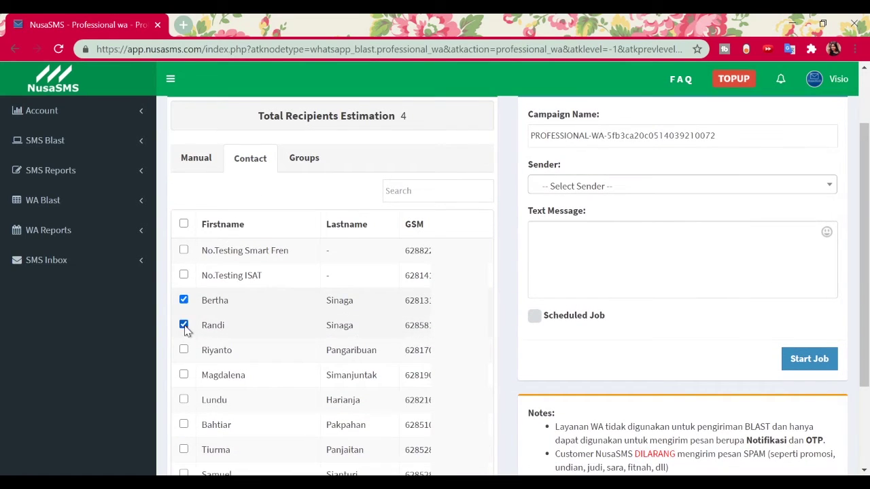
click(183, 350)
click(183, 400)
click(184, 425)
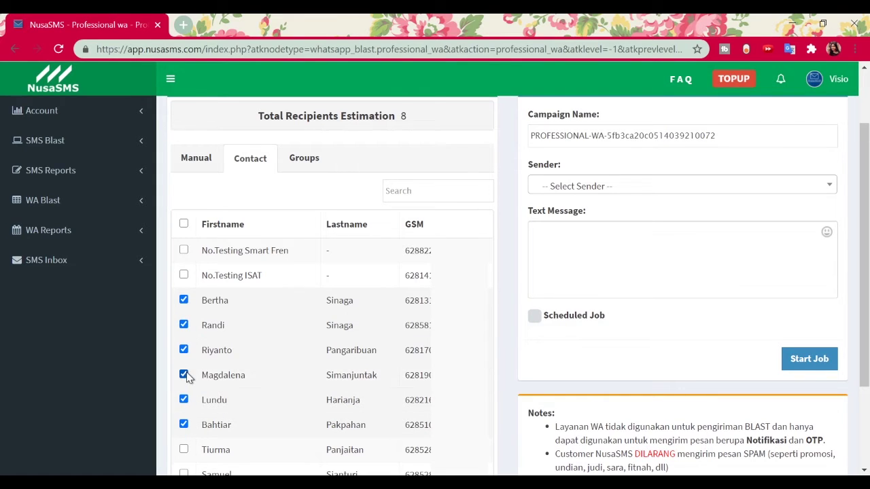
click(183, 374)
scroll(189, 378, down, 2)
click(184, 328)
click(184, 355)
Add the sixth and seventh contacts on page 3 of the contact list as recipients
click(441, 427)
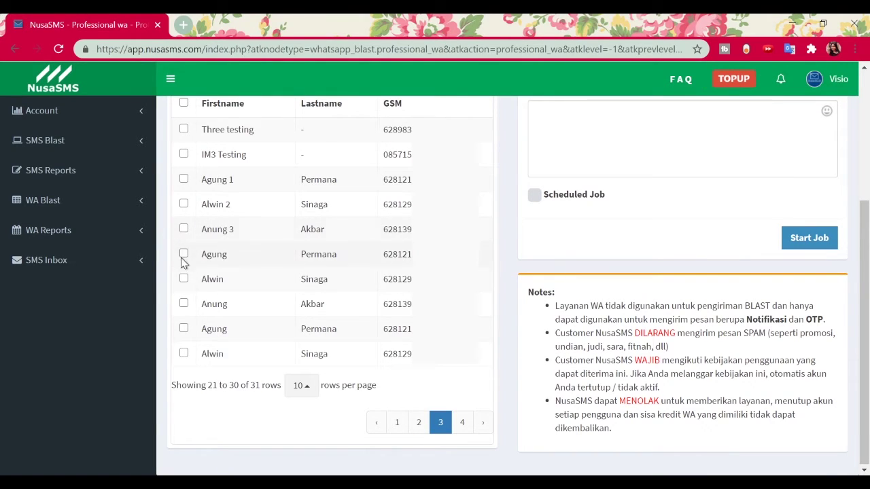
click(183, 279)
click(184, 254)
Add the SUPPORT-TEAM and VISIO-TEAM groups to the message recipients
scroll(197, 268, up, 1)
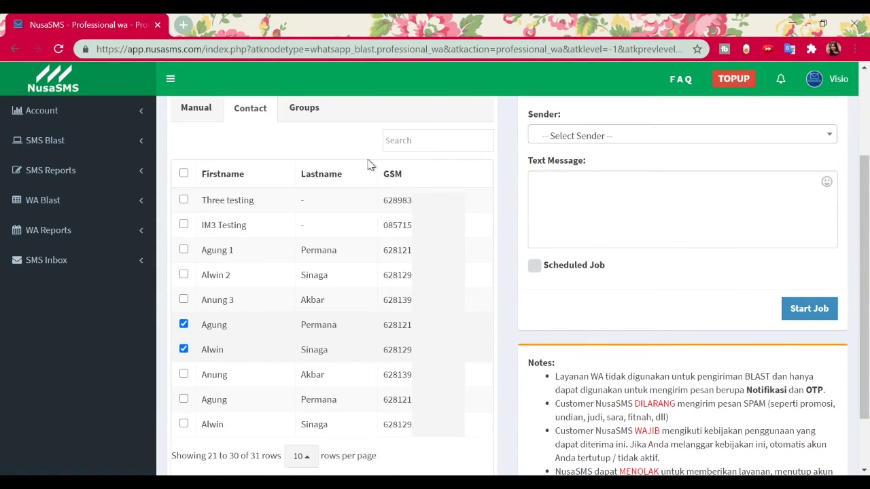
click(301, 109)
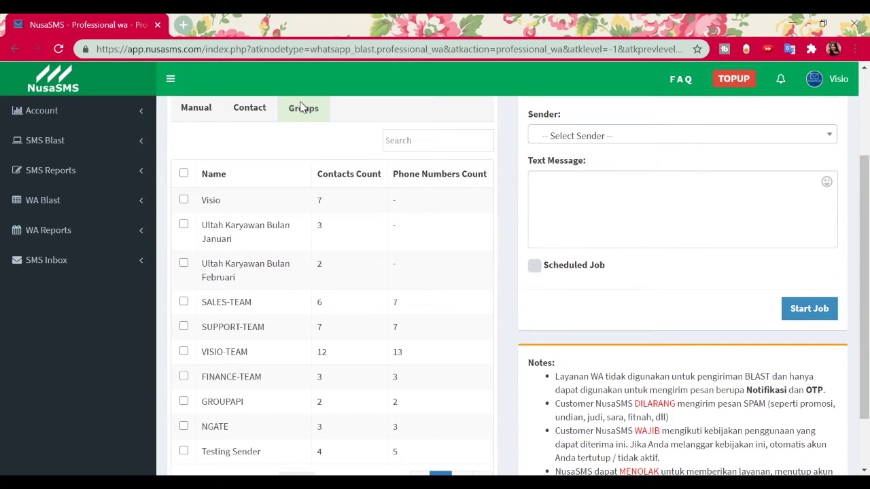
click(184, 328)
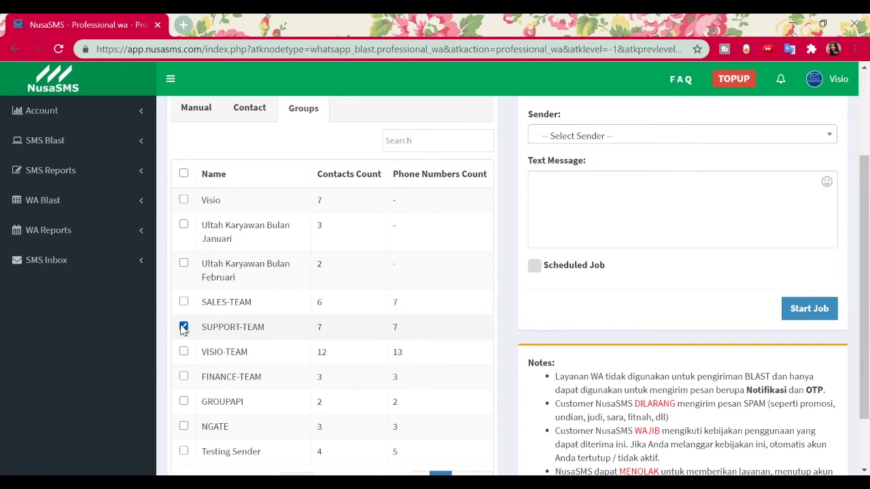
click(183, 351)
scroll(363, 301, up, 2)
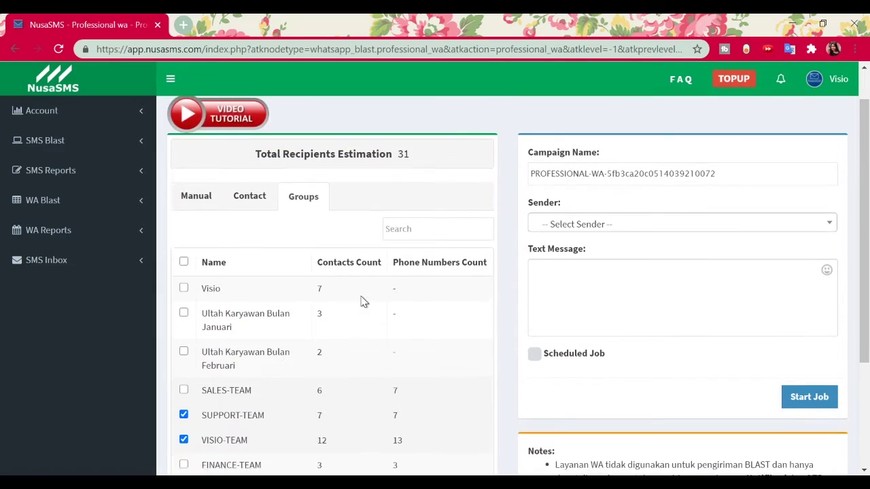
scroll(363, 302, up, 1)
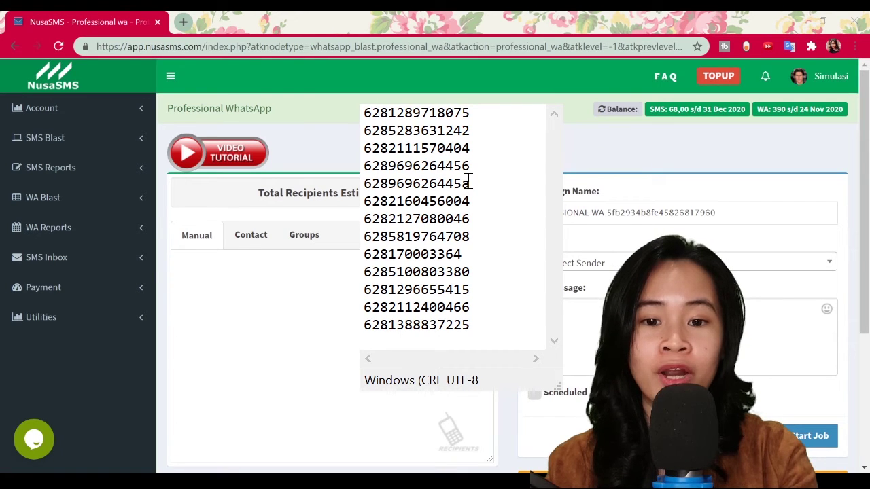
Copy all phone numbers from the text file into the manual recipient list and choose MunjulFinance as the sender
drag(468, 182, 463, 181)
key(ctrl+a)
key(ctrl+c)
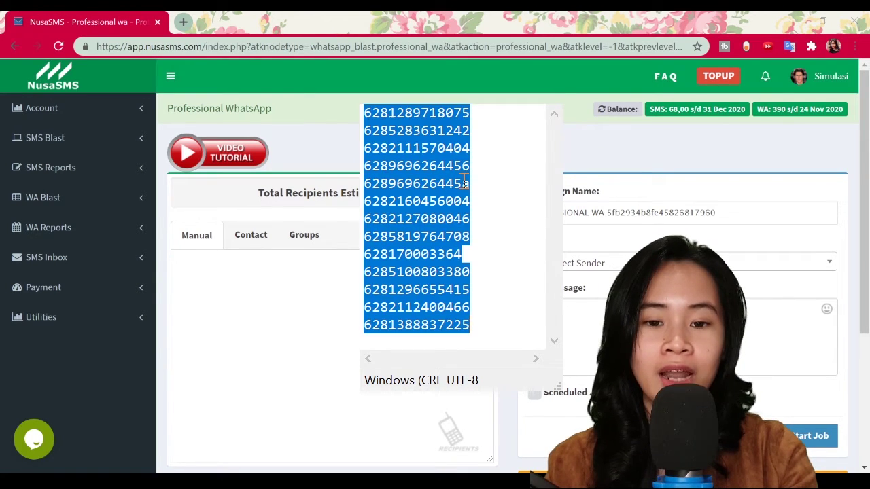
click(283, 264)
key(ctrl+v)
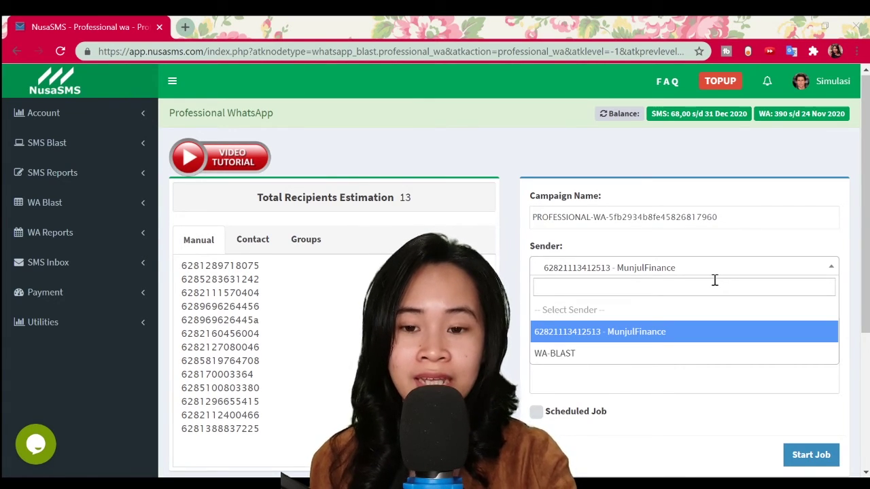
click(661, 338)
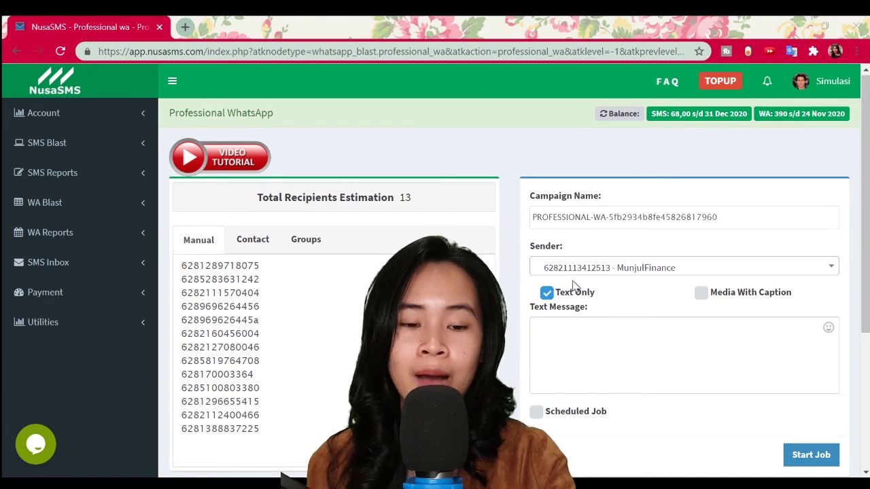
Try the Media With Caption message type and return to Text Only
click(703, 299)
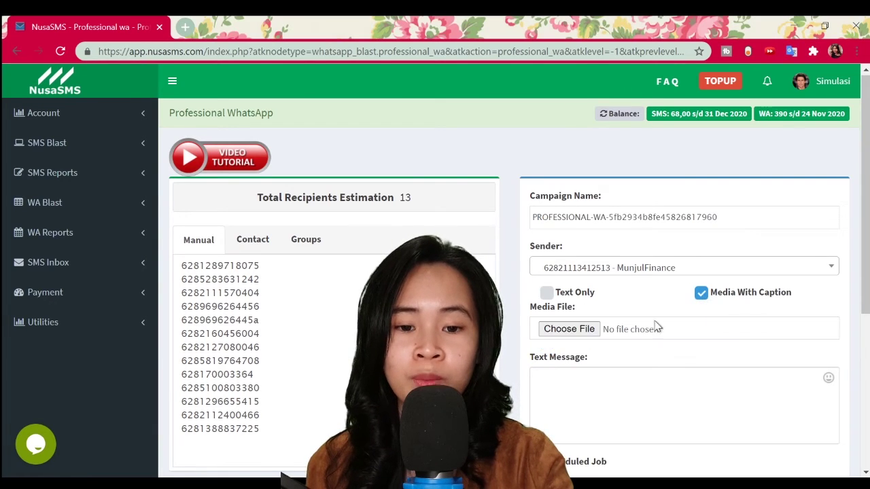
click(606, 378)
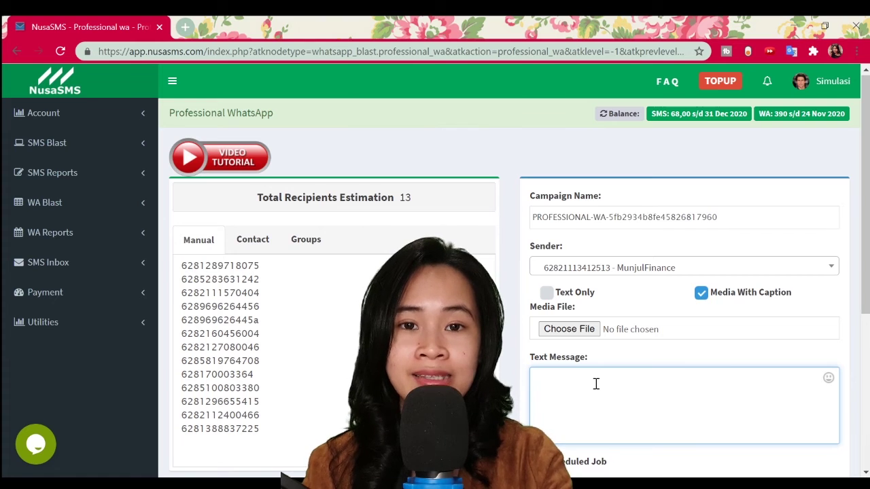
click(546, 294)
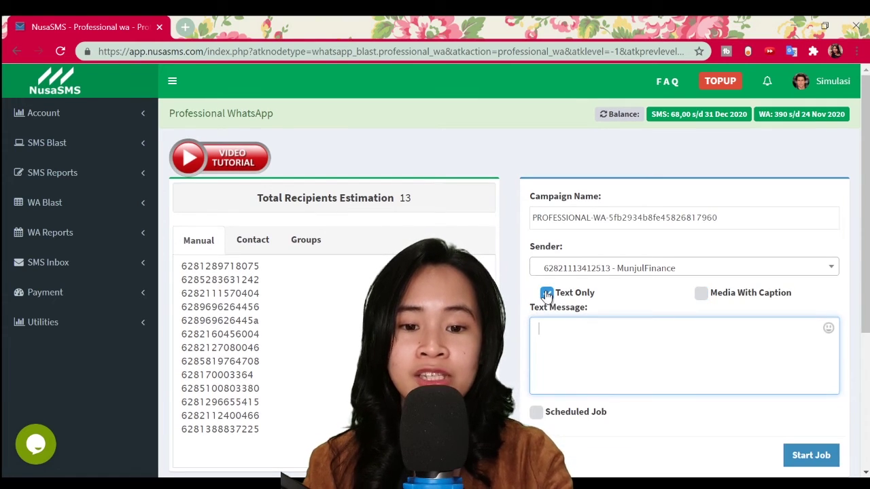
Paste the MUNJUL FINANCE installment reminder with due date 22-11-2020 as the text message
click(628, 358)
key(ctrl+v)
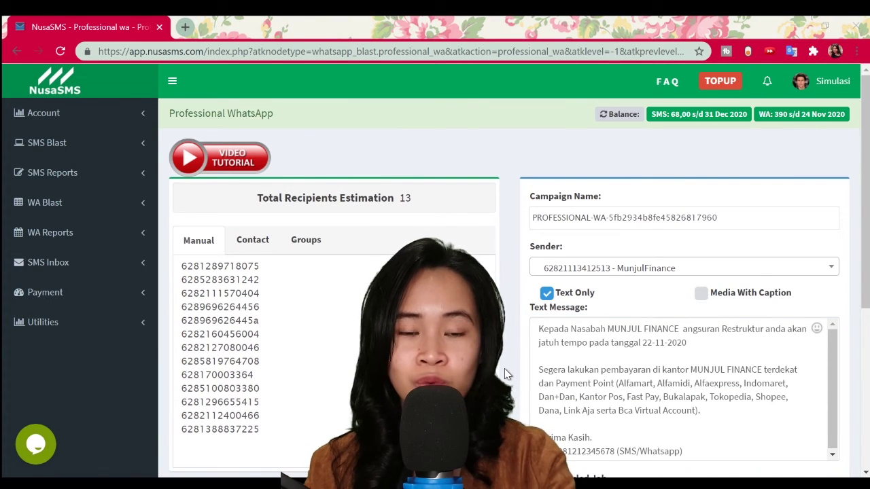
Schedule the job for 17.11.2020 at 09:00 and start it
scroll(505, 368, down, 1)
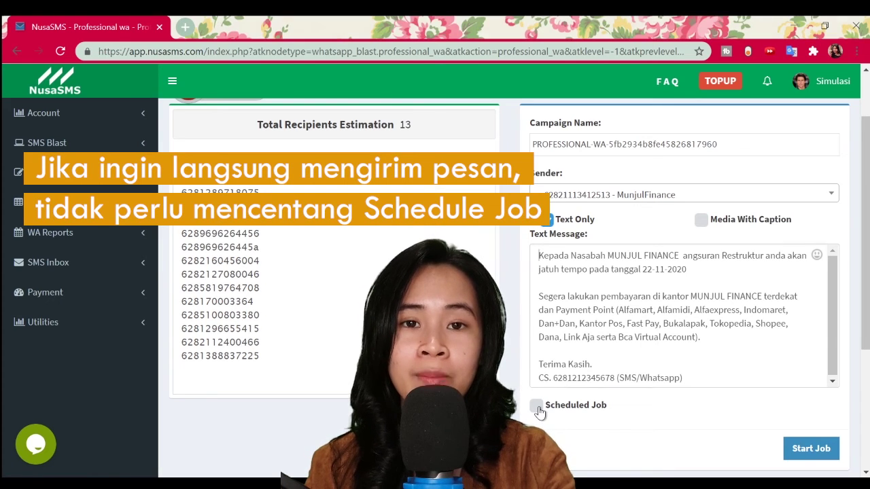
click(537, 407)
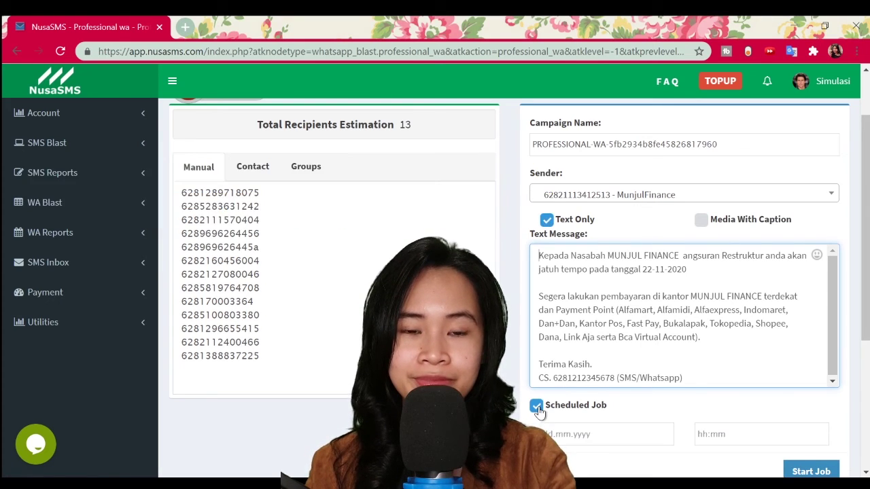
scroll(547, 413, down, 2)
click(584, 328)
click(603, 422)
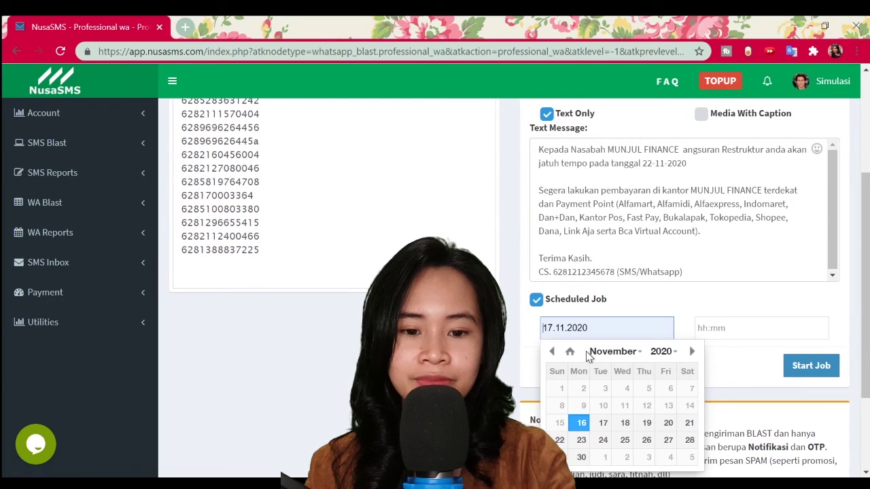
click(723, 326)
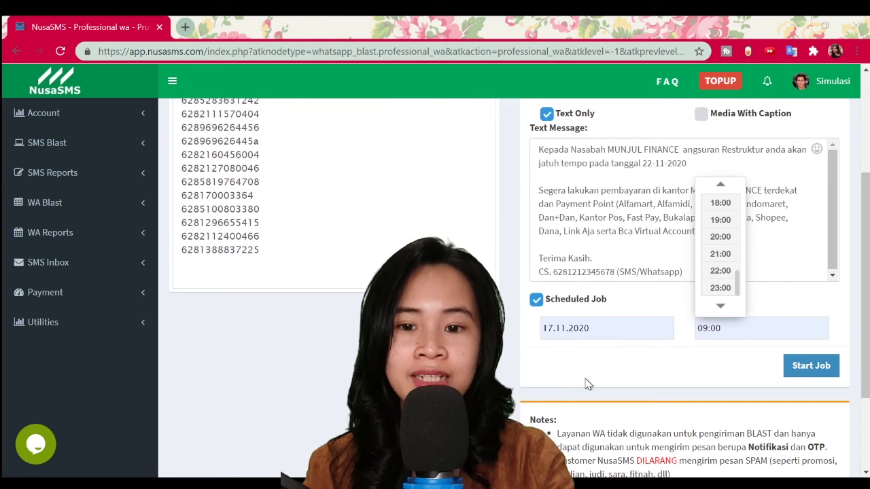
click(808, 369)
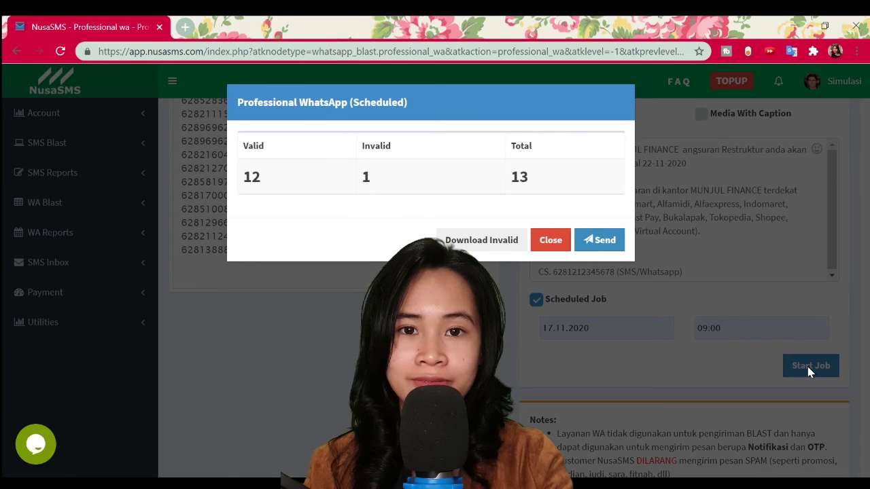